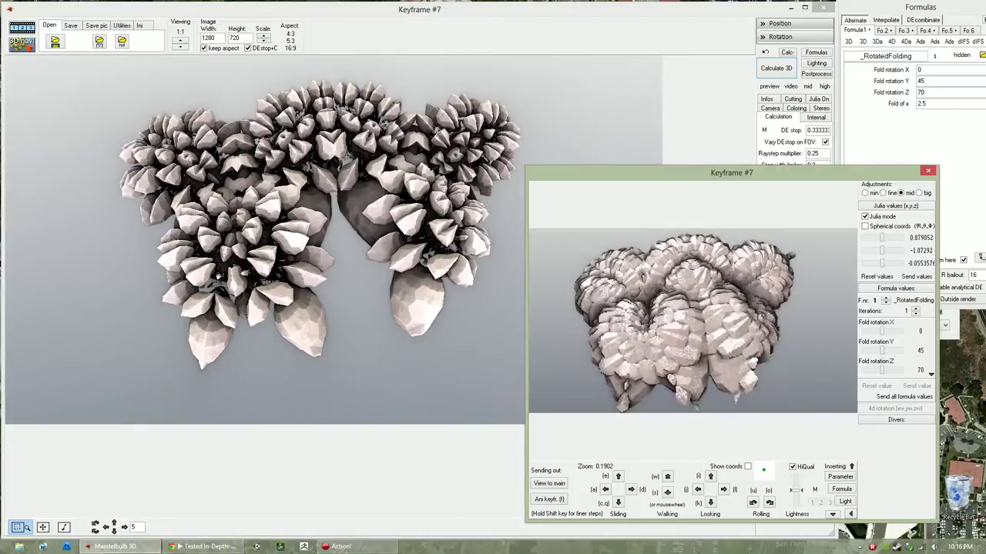
- Shift keyframe 7's Julia X seed value with the navigator slider
{"action": "left_click_drag", "start_coordinate": [881, 238], "coordinate": [893, 238]}
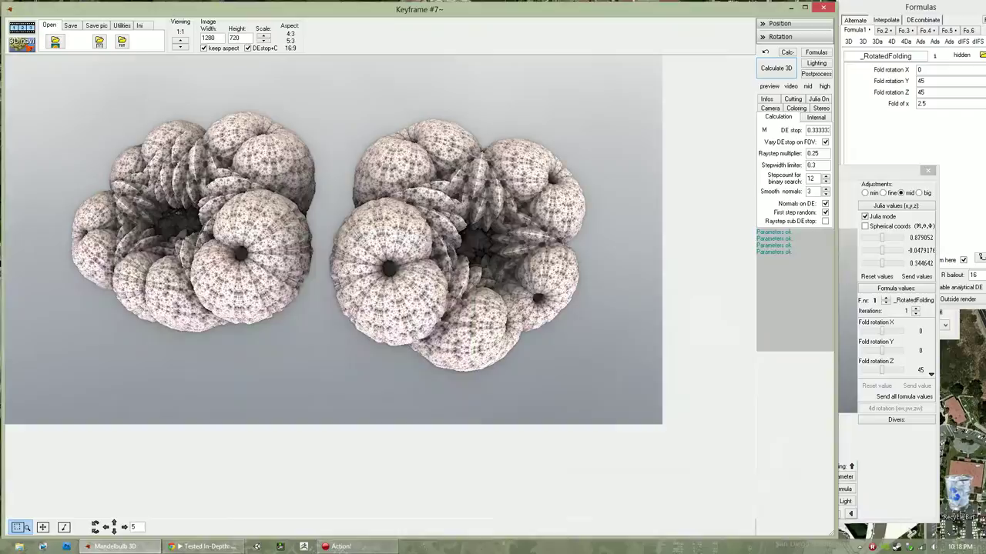
- Open keyframe 7 in the navigator, zoom the preview, and set Fold rotation Y to -45
{"action": "left_click", "coordinate": [21, 41]}
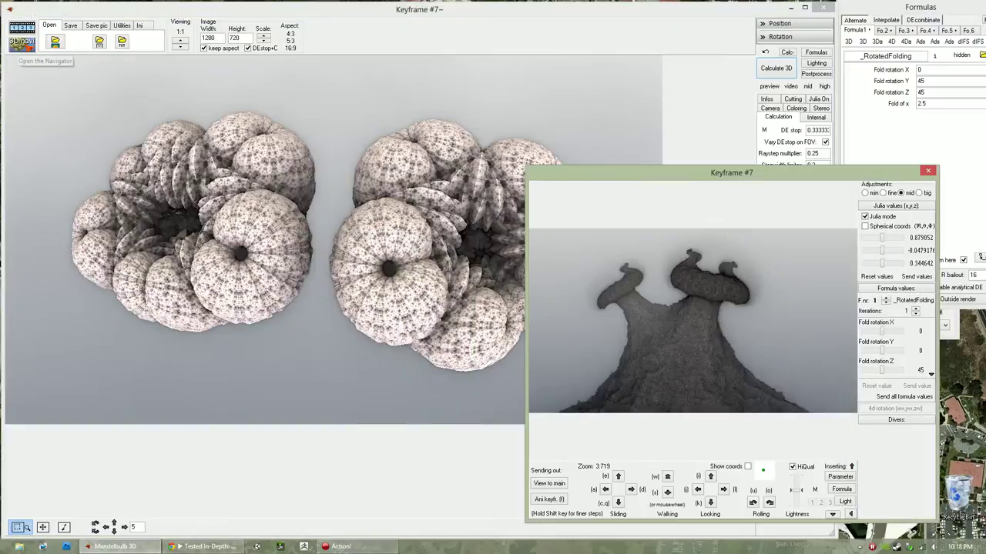
{"action": "left_click_drag", "start_coordinate": [693, 173], "coordinate": [734, 156]}
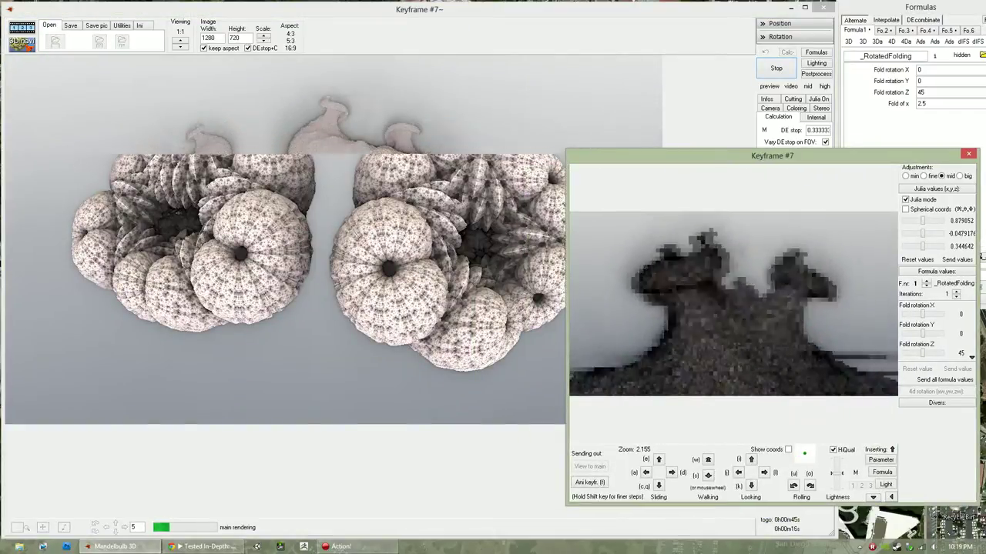
{"action": "scroll", "coordinate": [733, 304], "scroll_direction": "down", "scroll_amount": 1}
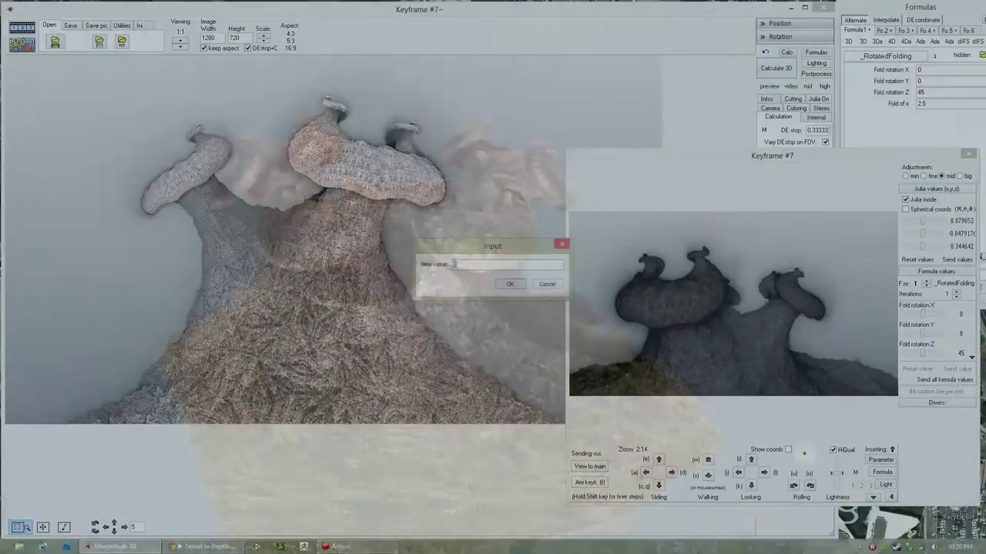
{"action": "type", "text": "-45"}
{"action": "key", "text": "Return"}
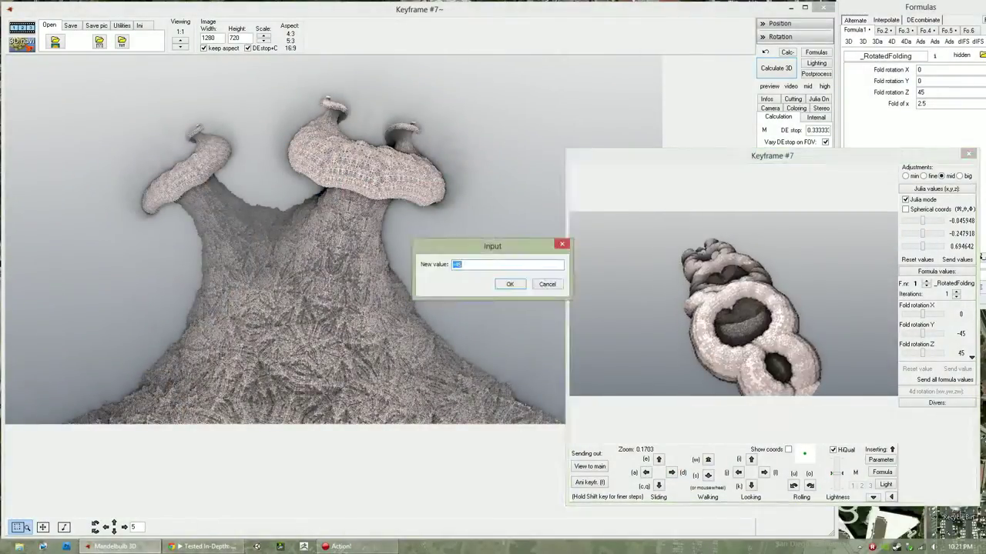
- Set Fold rotation Y to 90, render the spiky cluster, and enter Fold rotation Z 0
{"action": "type", "text": "90"}
{"action": "key", "text": "Return"}
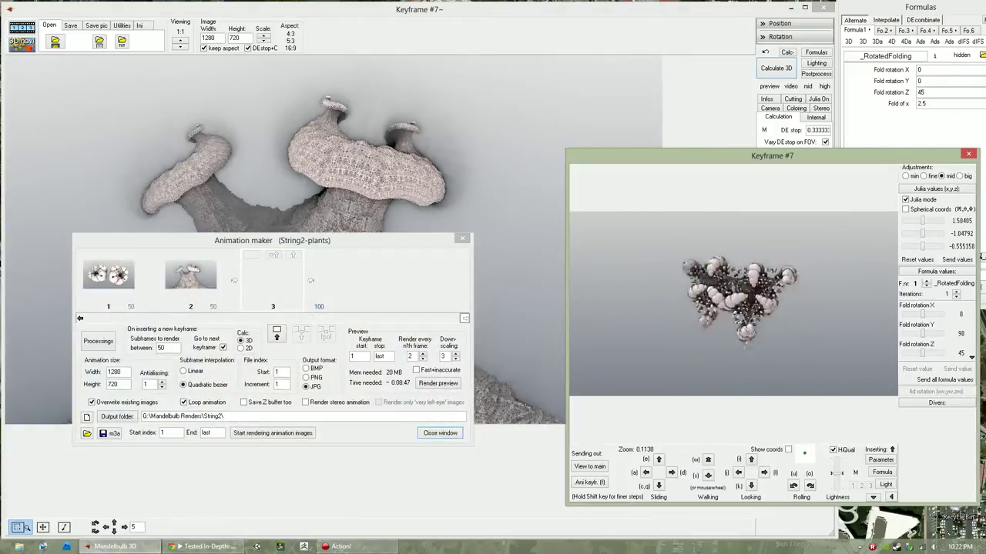
{"action": "key", "text": "Return"}
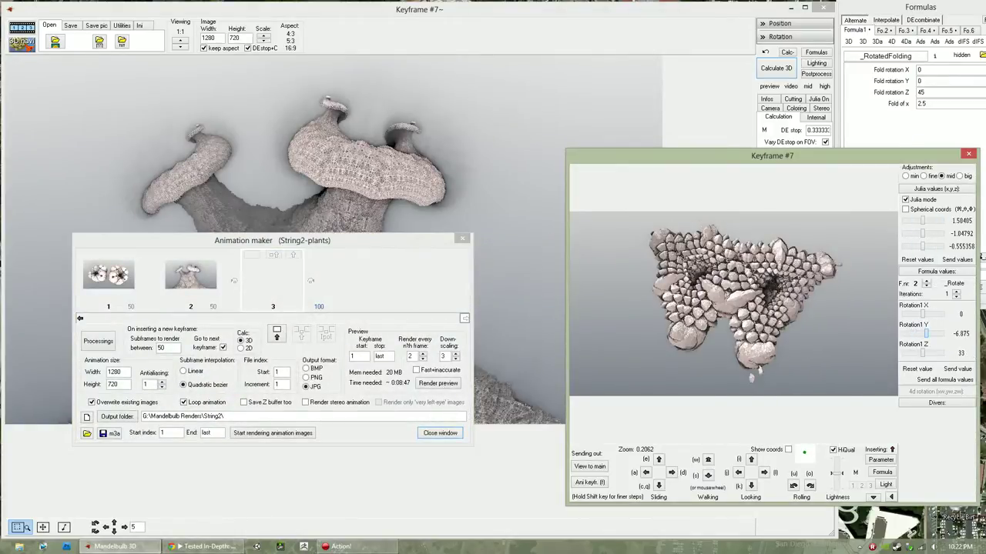
{"action": "left_click", "coordinate": [777, 68]}
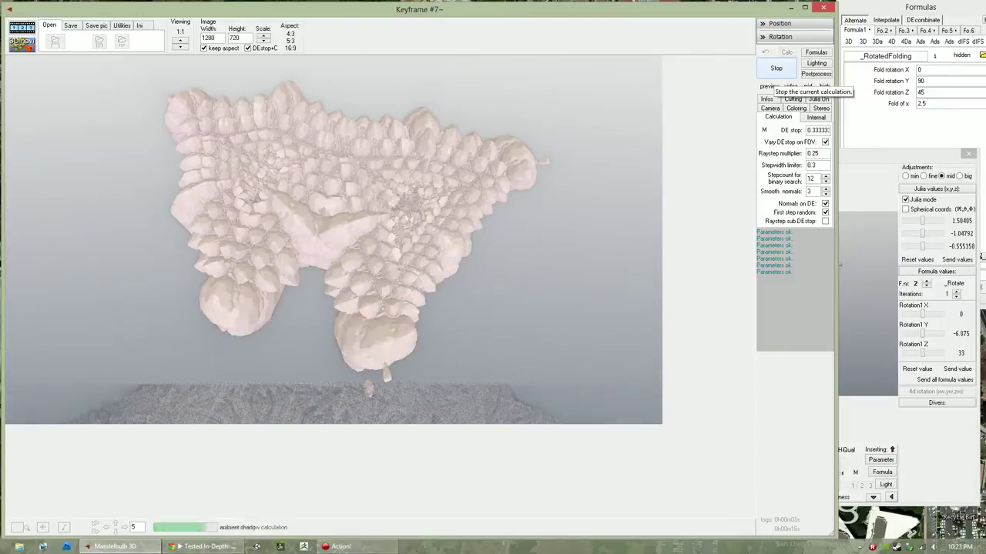
{"action": "key", "text": "alt+Tab"}
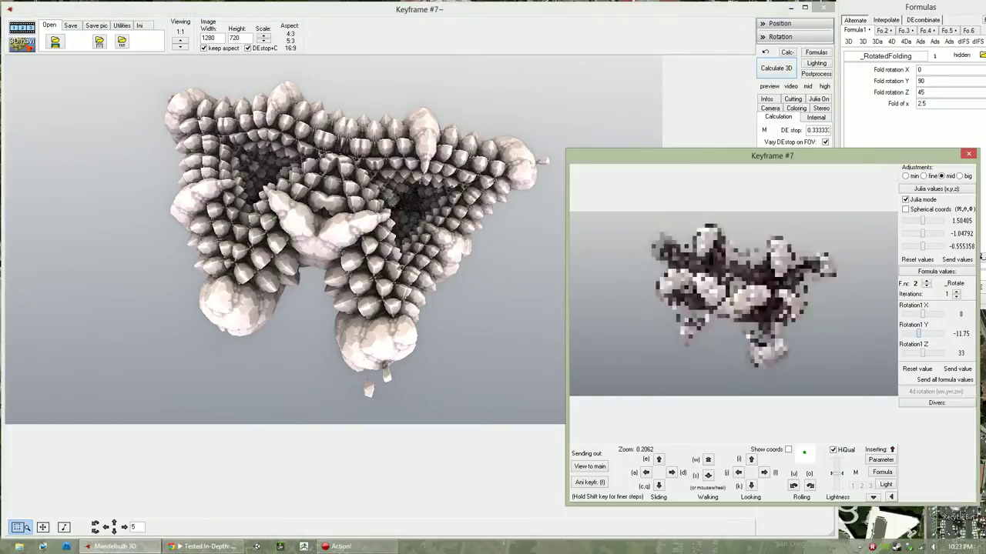
{"action": "type", "text": "0"}
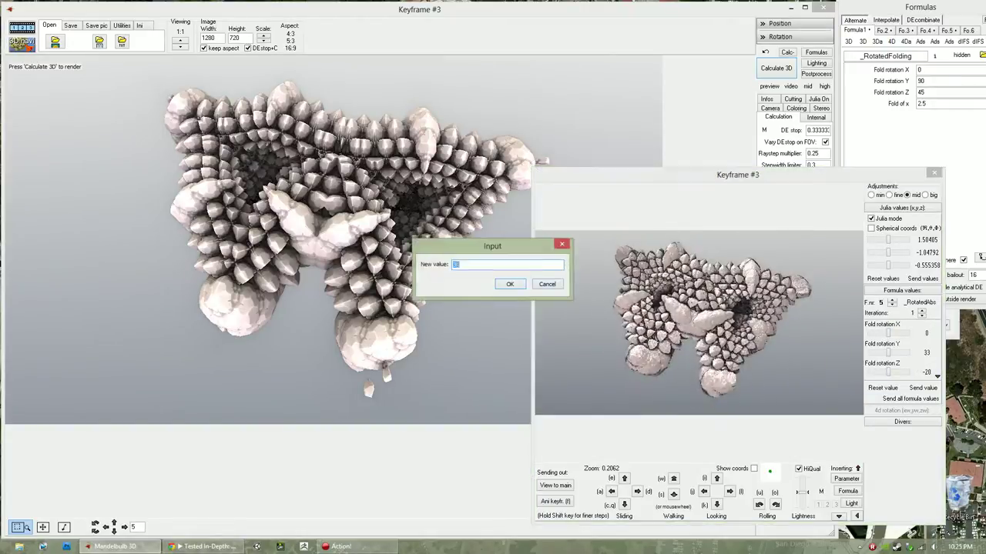
- Set fold rotations to -5.625, 164.25, -22.875 and render keyframe 3 as bulbous shells
{"action": "type", "text": "-20"}
{"action": "key", "text": "Return"}
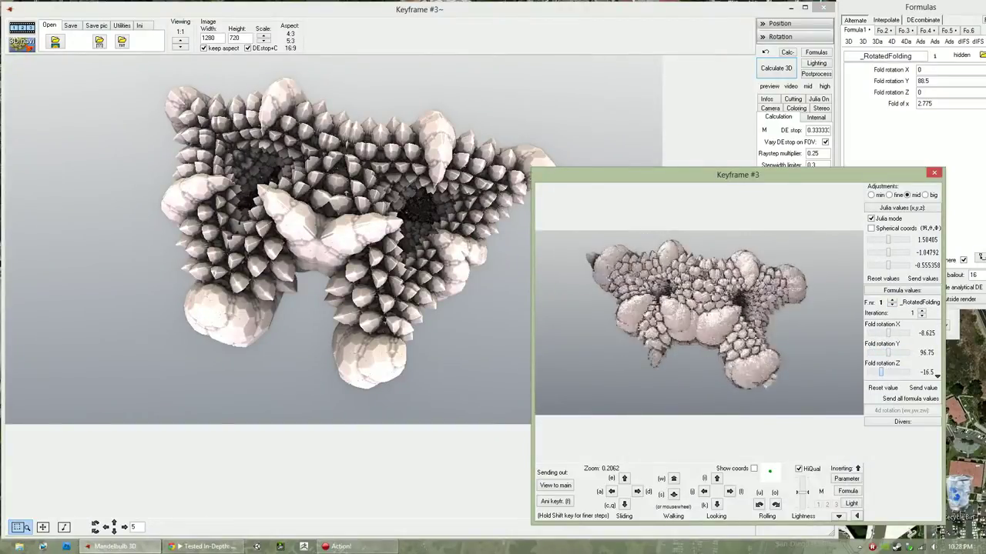
{"action": "mouse_move", "coordinate": [888, 352]}
{"action": "left_mouse_down"}
{"action": "mouse_move", "coordinate": [907, 352]}
{"action": "mouse_move", "coordinate": [878, 332]}
{"action": "left_mouse_up"}
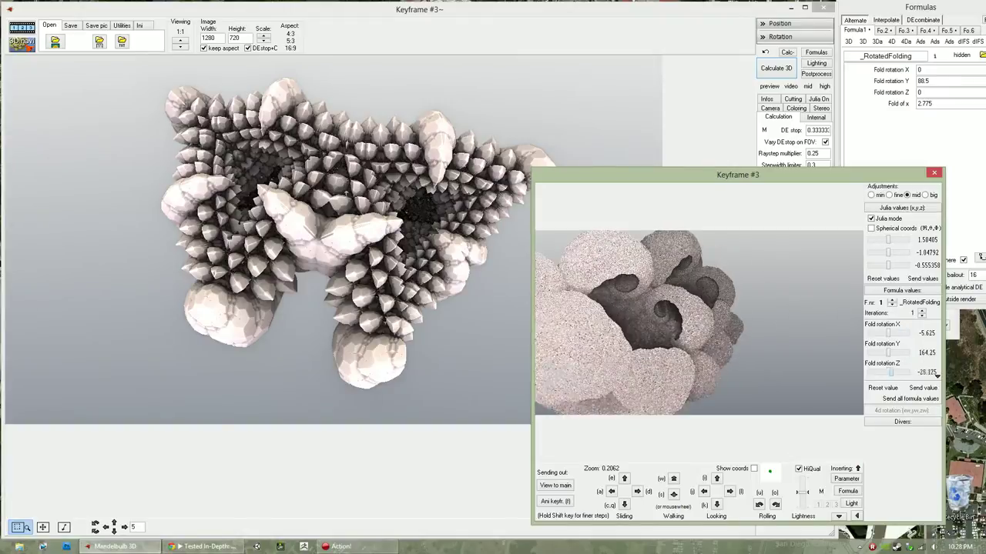
{"action": "left_click_drag", "start_coordinate": [888, 372], "coordinate": [878, 371]}
{"action": "left_click", "coordinate": [776, 68]}
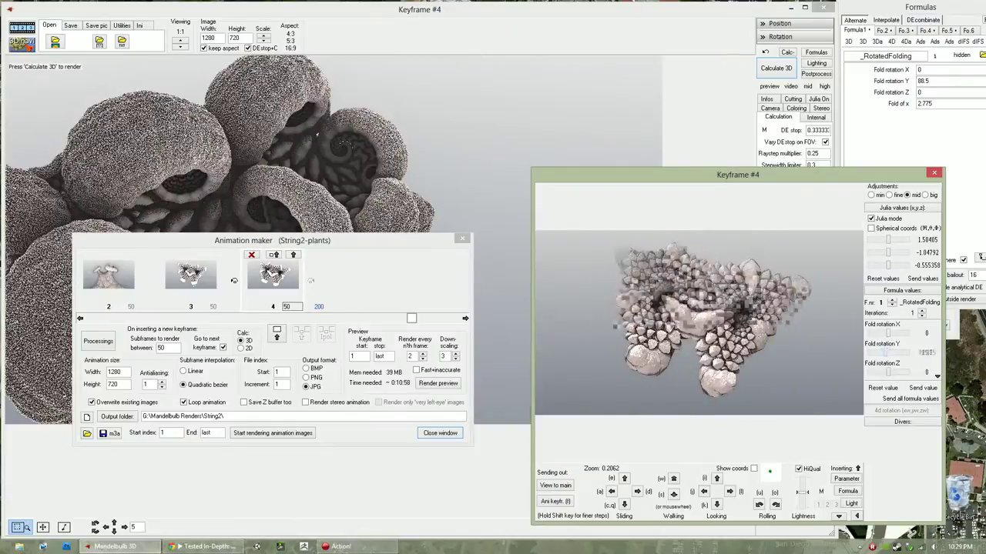
- Render keyframe 4 with Fold rotation Y 0 as branching tubes, then add and render keyframe 5
{"action": "left_click_drag", "start_coordinate": [888, 352], "coordinate": [878, 352]}
{"action": "left_click", "coordinate": [776, 68]}
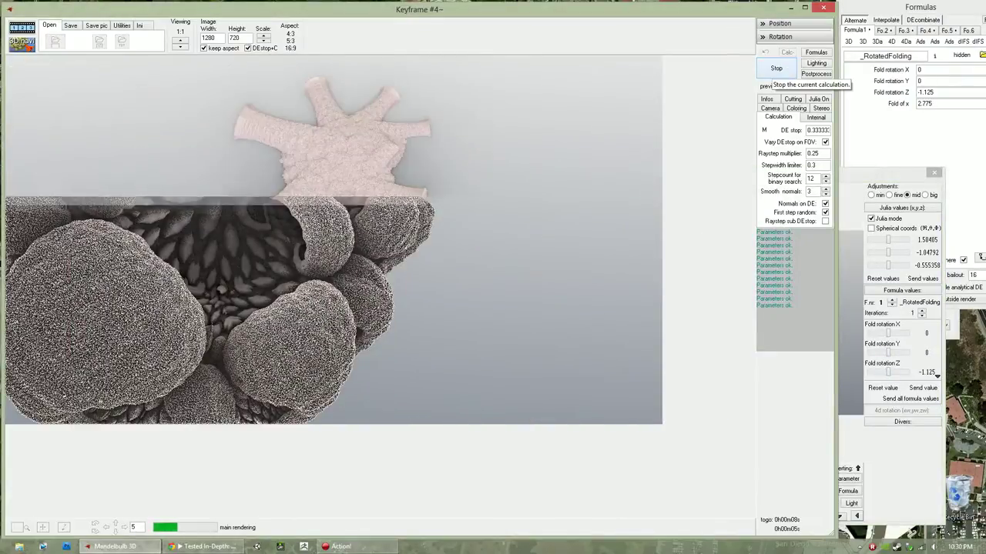
{"action": "left_click", "coordinate": [886, 174]}
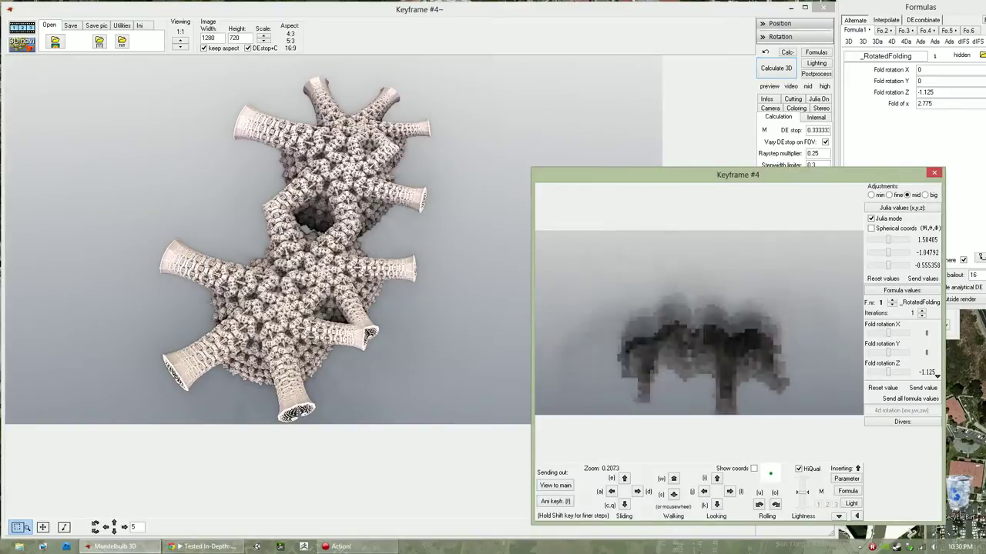
{"action": "key", "text": "i"}
{"action": "left_click", "coordinate": [776, 68]}
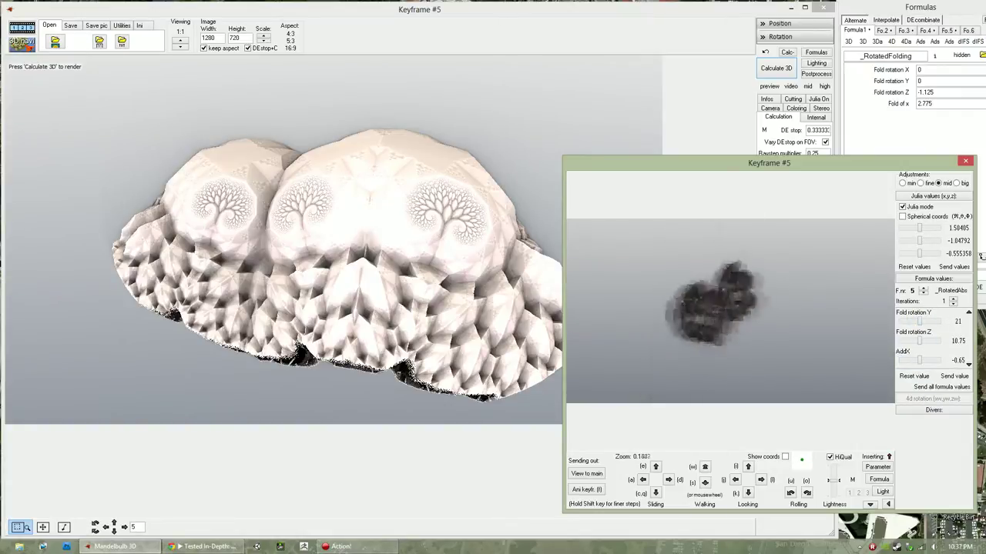
- Render keyframe 5's flat pads, then raise Fold of x to 3.05 and re-render
{"action": "left_click", "coordinate": [776, 68]}
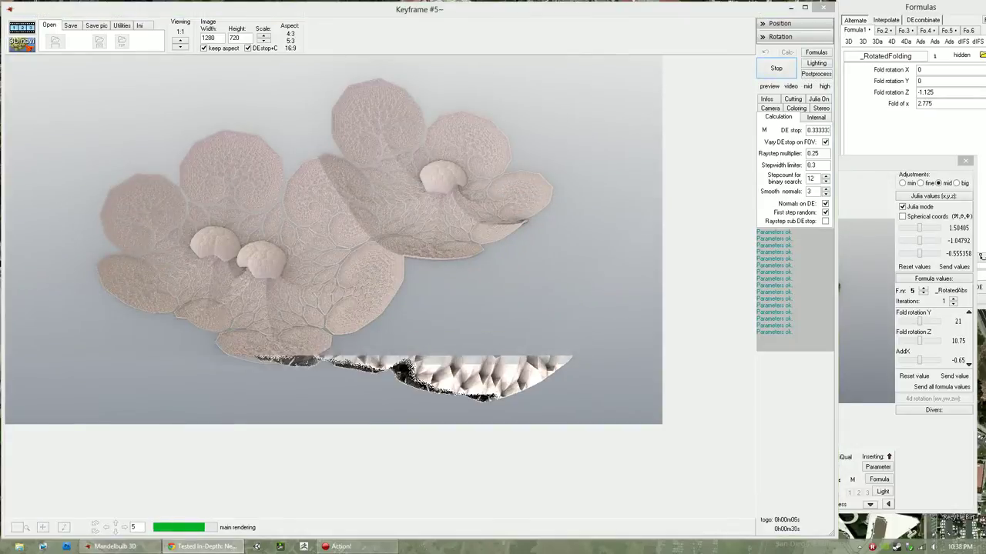
{"action": "key", "text": "alt+Tab"}
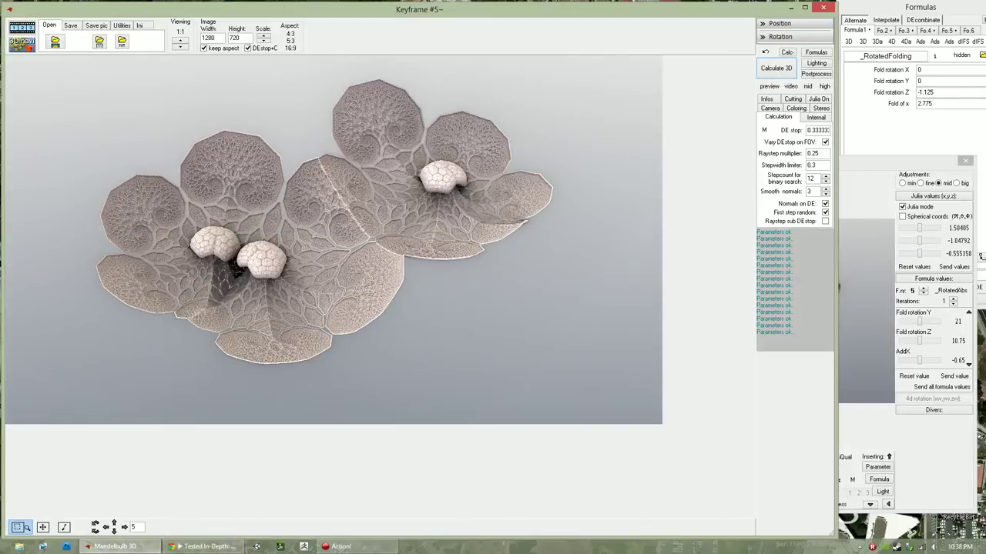
{"action": "scroll", "coordinate": [932, 339], "scroll_direction": "down", "scroll_amount": 2}
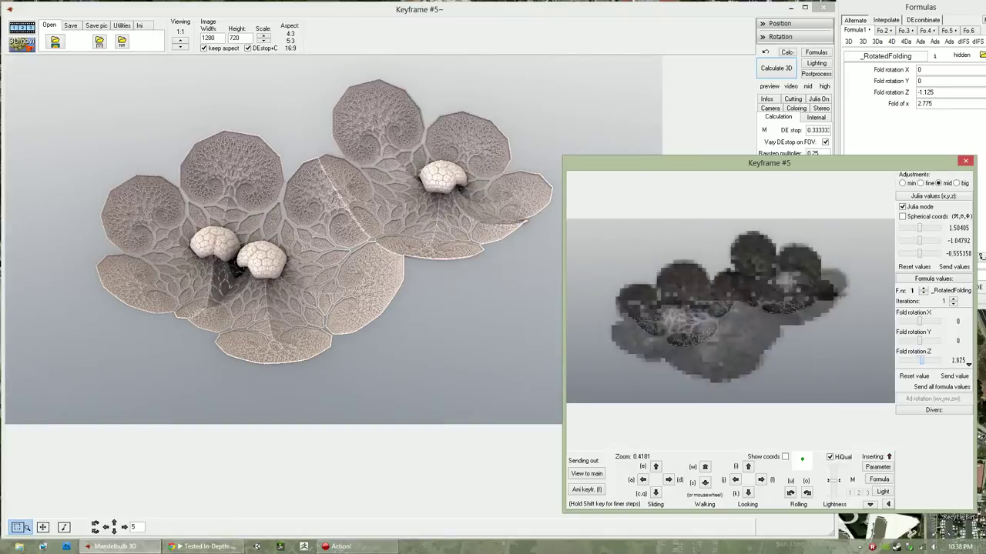
{"action": "left_click_drag", "start_coordinate": [919, 341], "coordinate": [924, 341]}
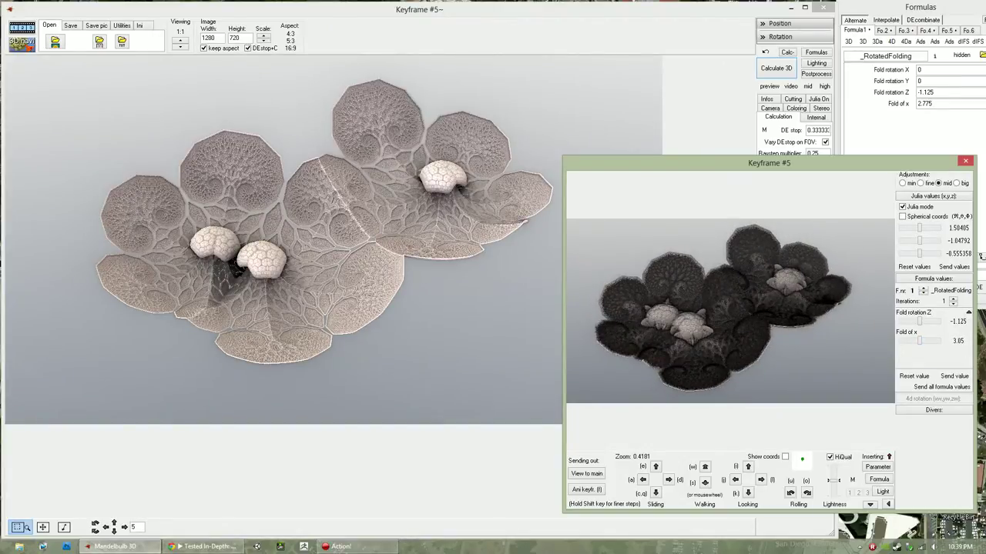
{"action": "left_click", "coordinate": [586, 474]}
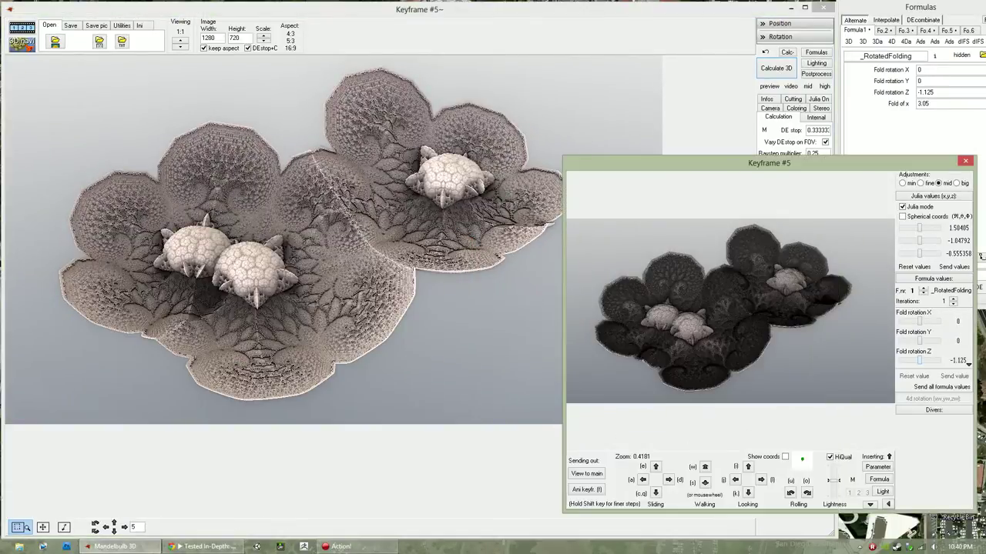
- Adjust the _Rotate formula slider, then cycle through _Scaling back to _RotatedFolding
{"action": "left_click", "coordinate": [923, 288]}
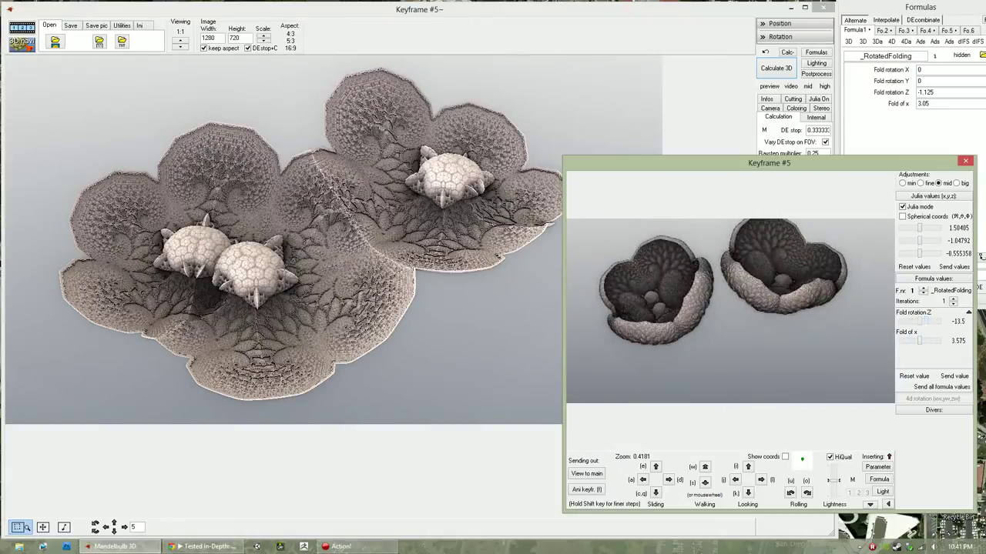
{"action": "left_click_drag", "start_coordinate": [921, 340], "coordinate": [919, 340]}
{"action": "left_click", "coordinate": [923, 288]}
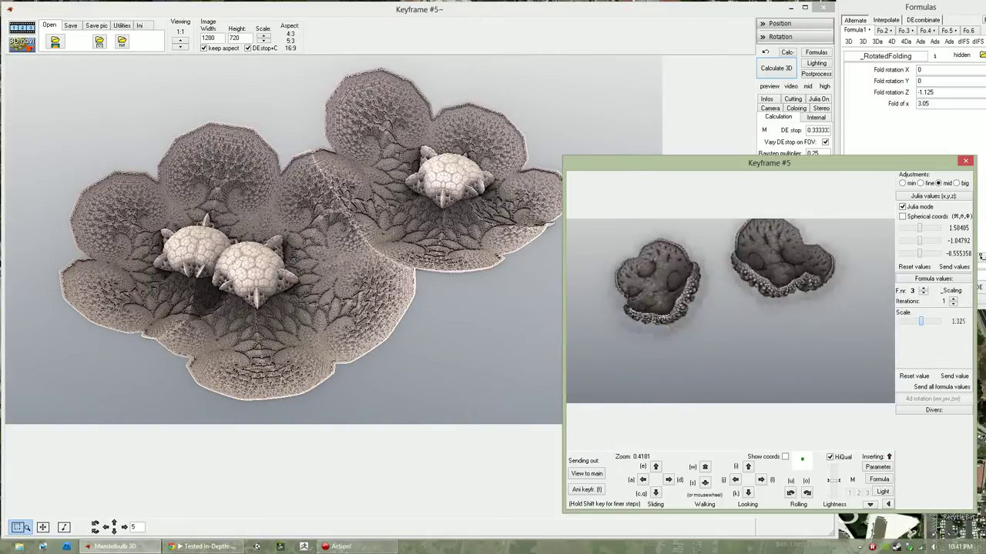
{"action": "left_click", "coordinate": [923, 292]}
{"action": "left_click", "coordinate": [923, 293]}
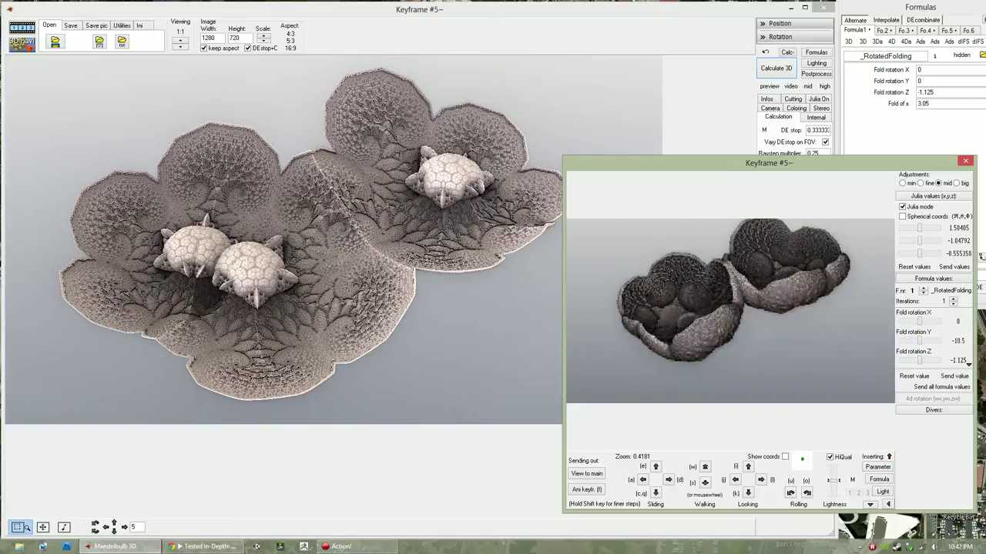
- Set fold rotations 10.5, -7.5, -21.375 and Fold of x 4.3, rendering the flower cups
{"action": "left_click_drag", "start_coordinate": [919, 340], "coordinate": [924, 321]}
{"action": "left_click_drag", "start_coordinate": [920, 359], "coordinate": [917, 360]}
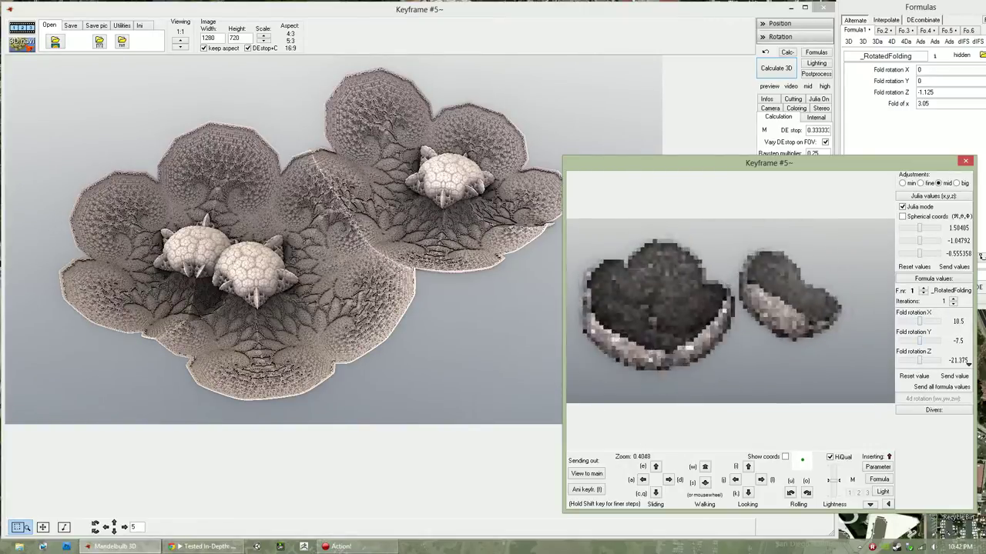
{"action": "left_click", "coordinate": [953, 375]}
{"action": "left_click", "coordinate": [776, 68]}
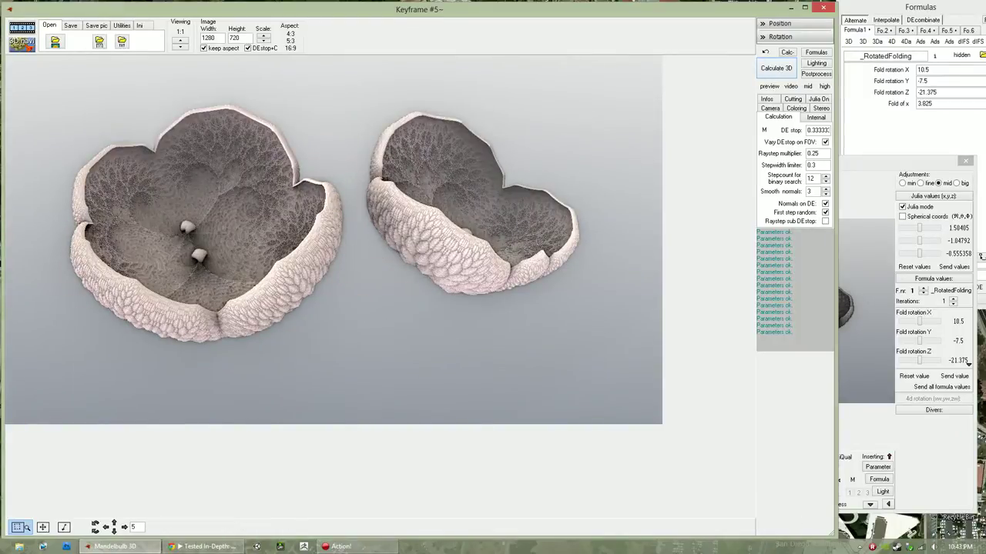
{"action": "left_click", "coordinate": [777, 68]}
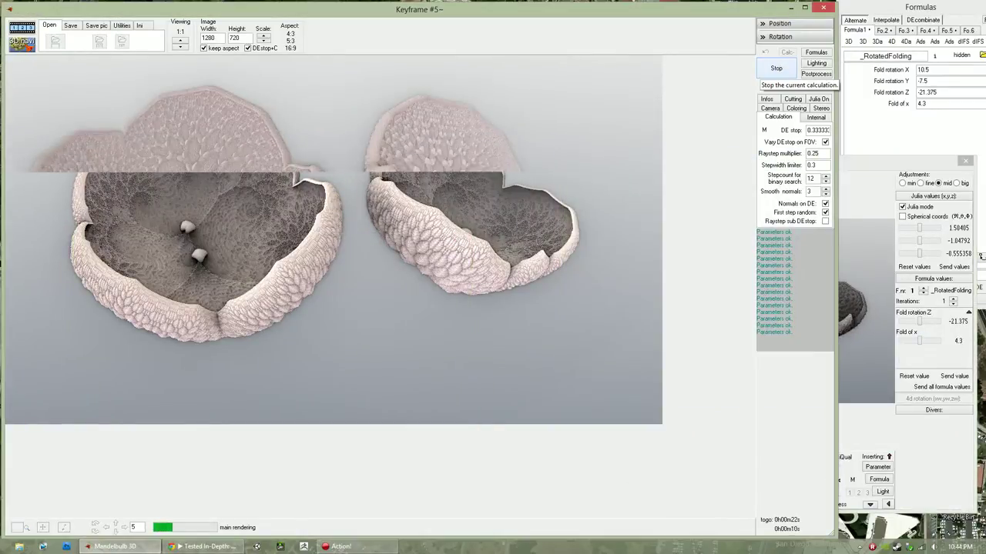